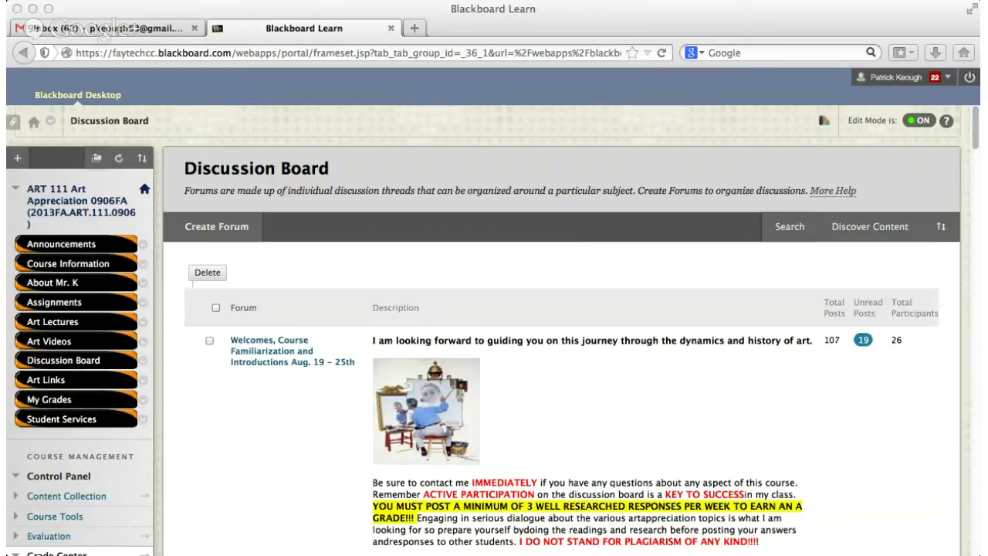
Look through the posts on the course's Announcements page
click(834, 23)
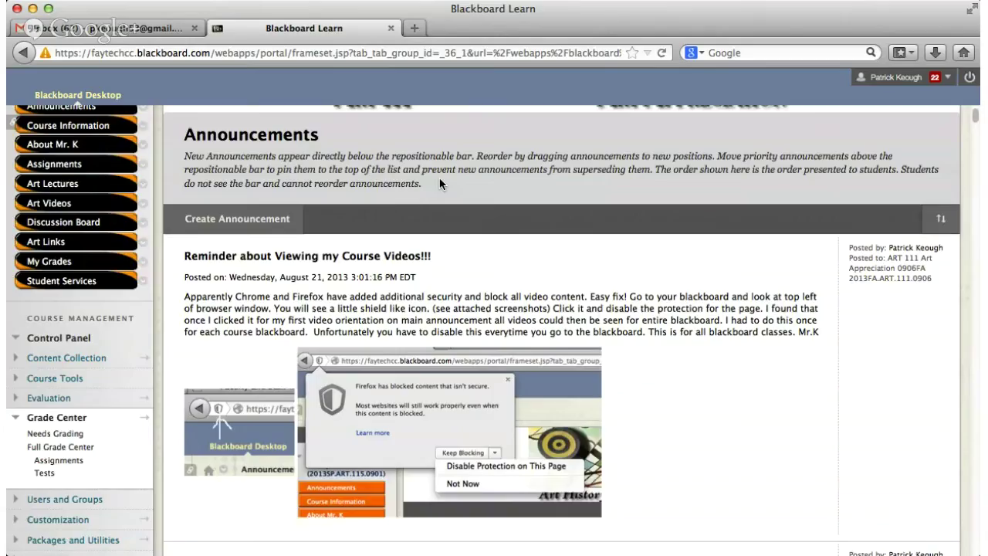
scroll(440, 183, down, 10)
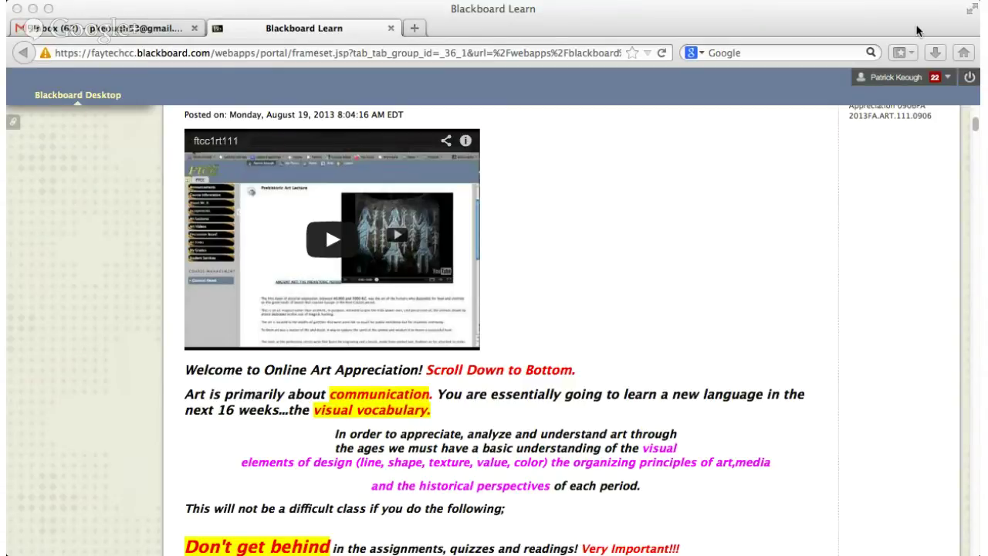
click(917, 31)
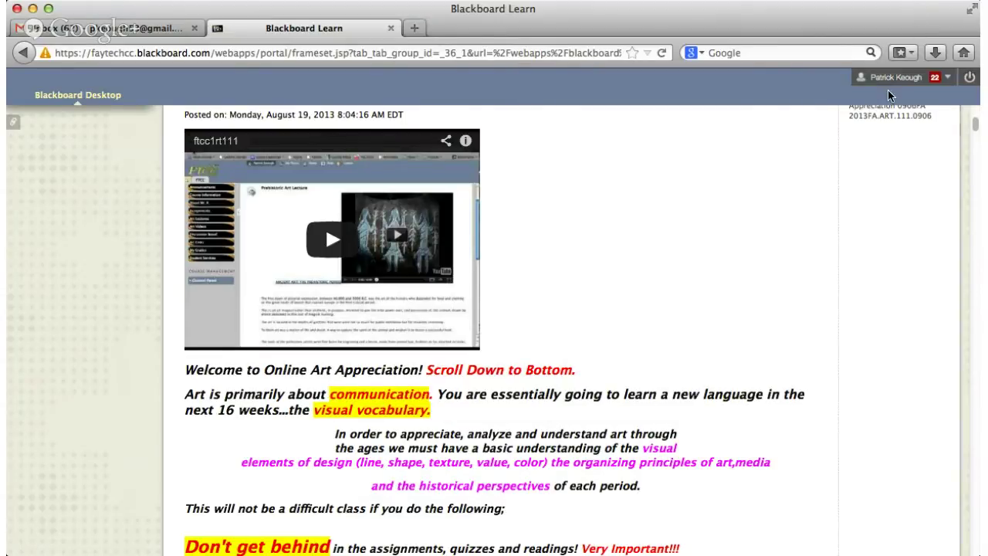
scroll(879, 170, up, 10)
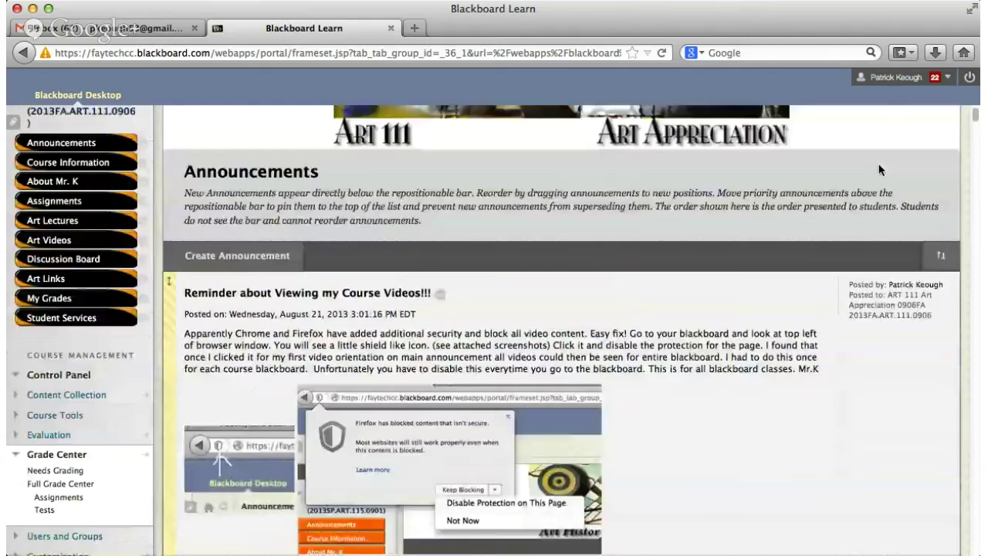
scroll(879, 170, up, 3)
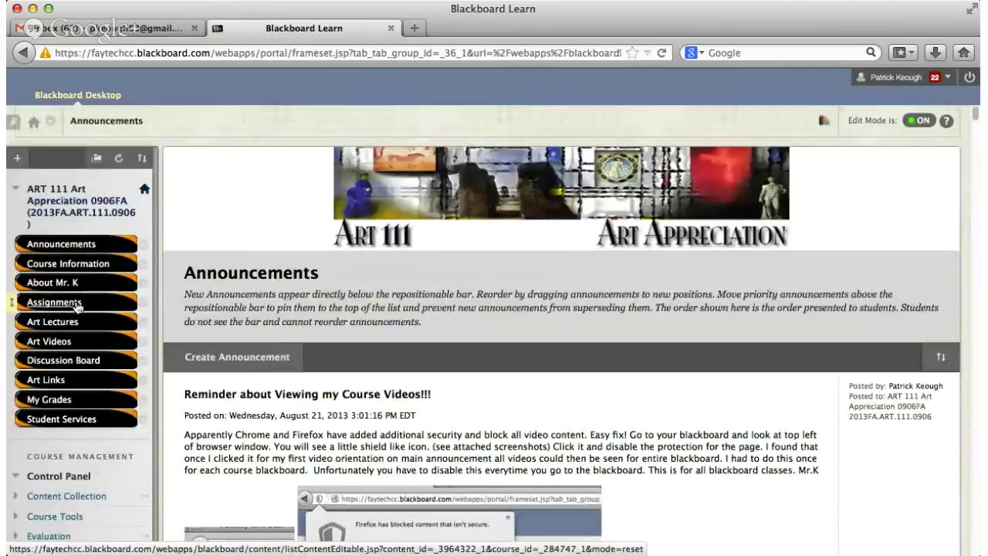
Open the "Welcomes, Course Familiarization and Introductions Aug. 19 - 25th" forum in the course's Discussion Board
click(70, 364)
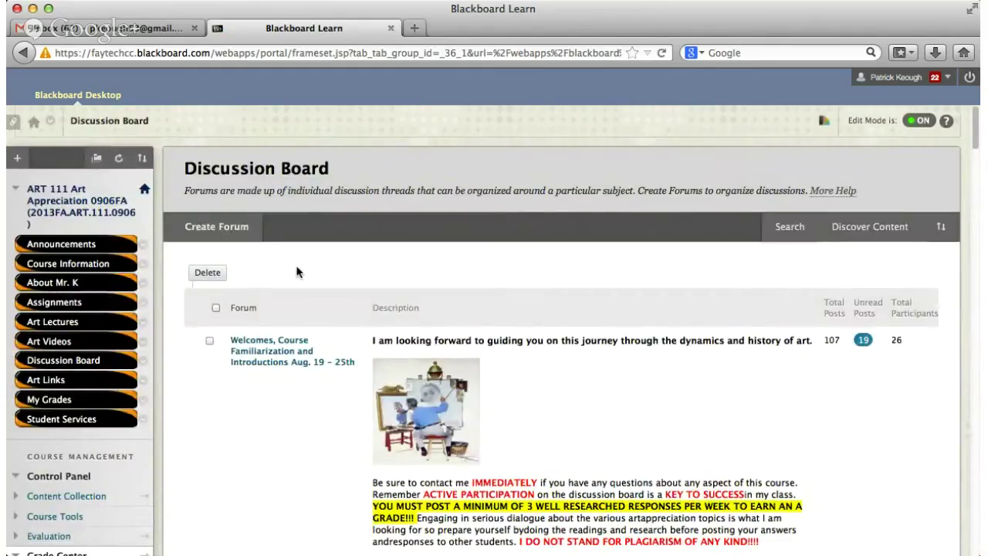
click(287, 350)
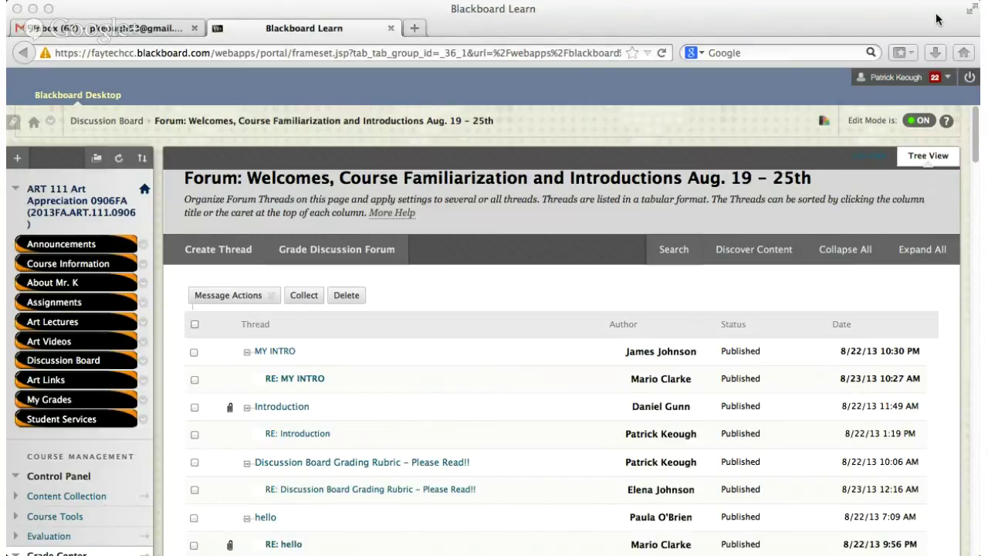
click(628, 122)
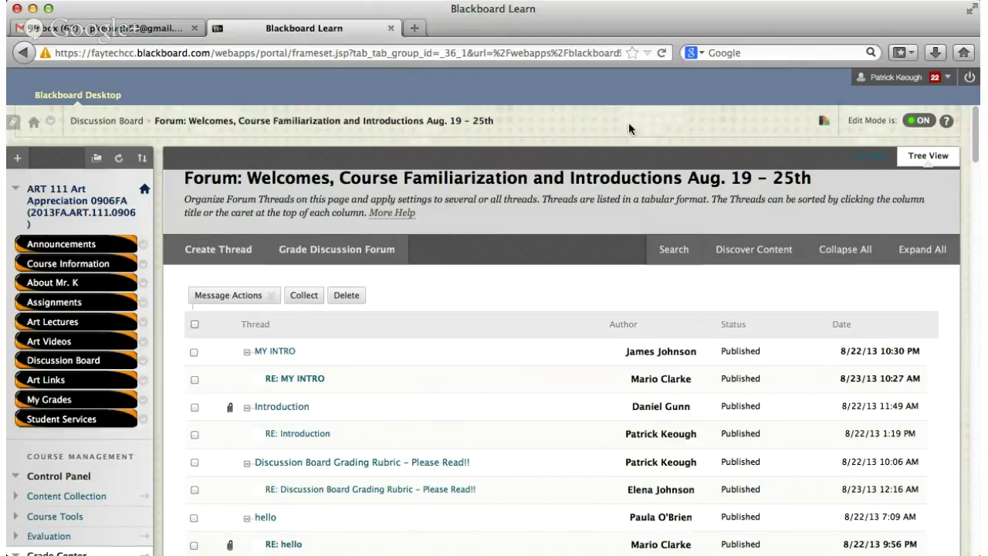
Start a new thread in the forum with the subject "Inserting pictures"
click(236, 257)
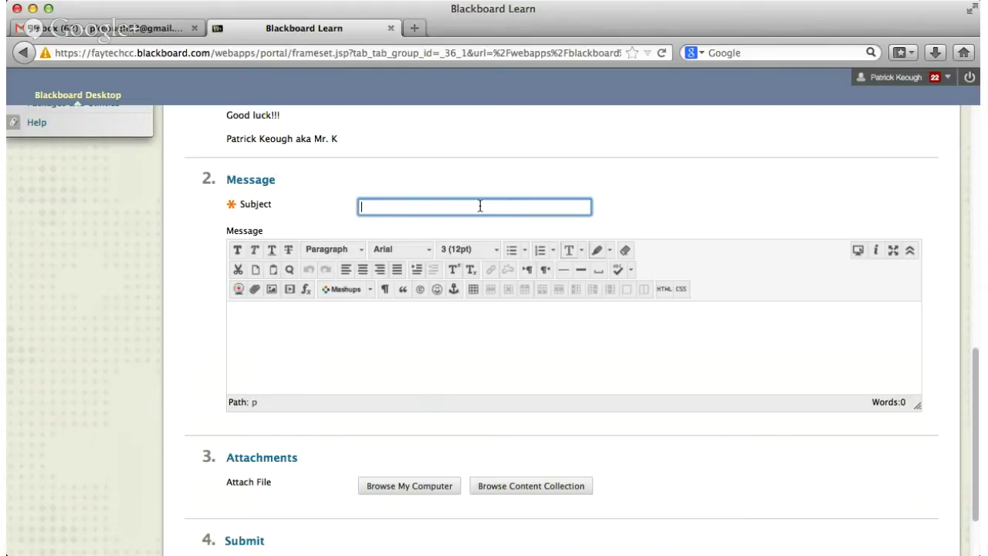
text(Inserting pictures)
click(478, 334)
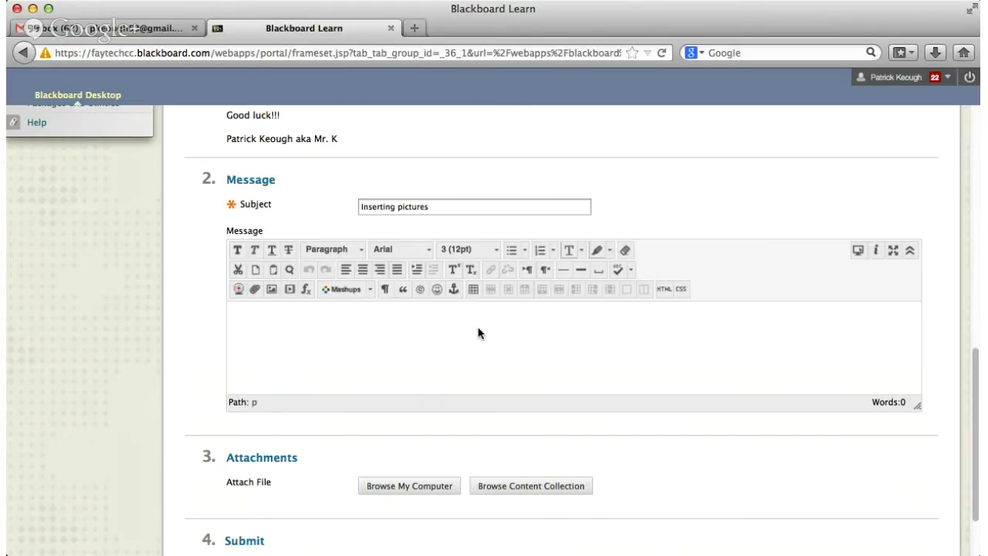
Open the message's HTML source editor and its image insertion options
click(664, 289)
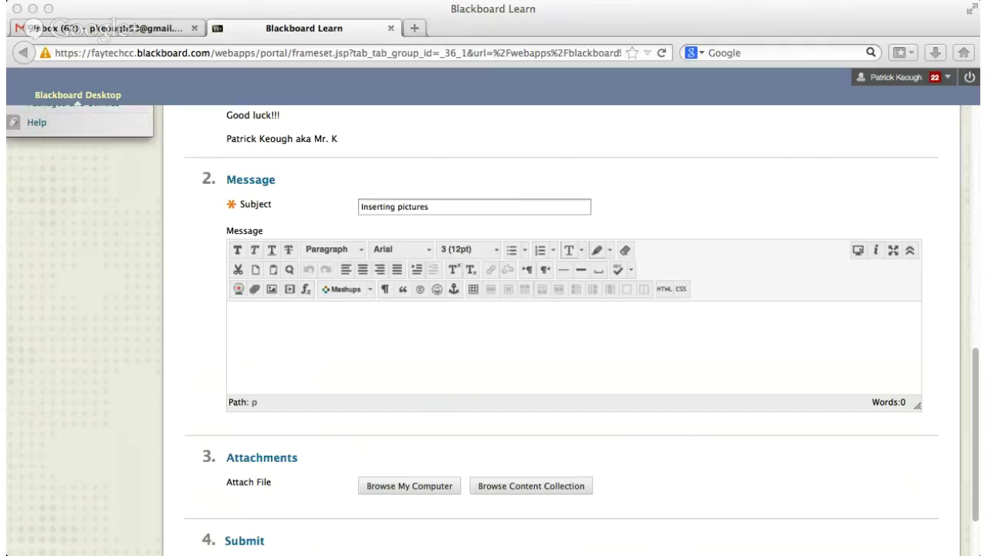
click(650, 478)
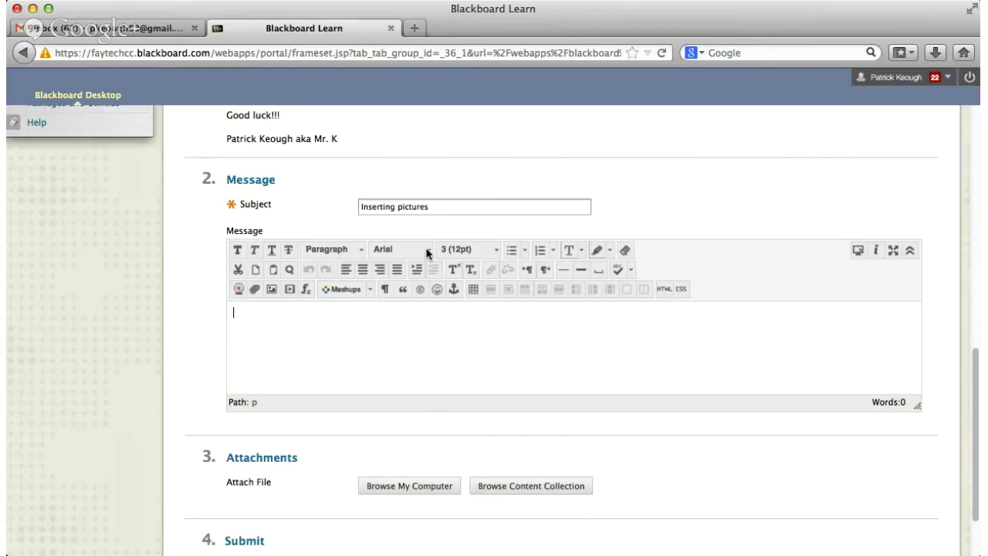
click(272, 289)
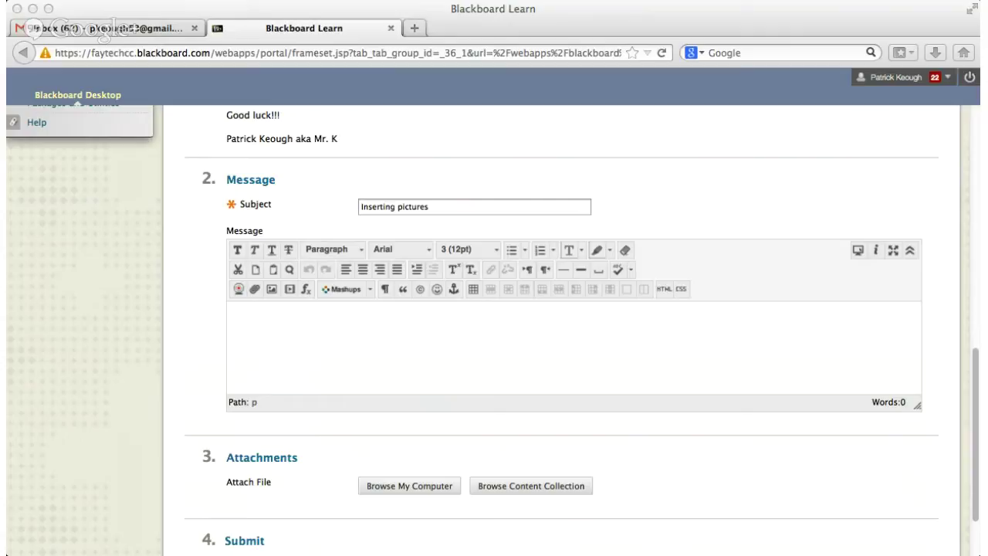
click(929, 135)
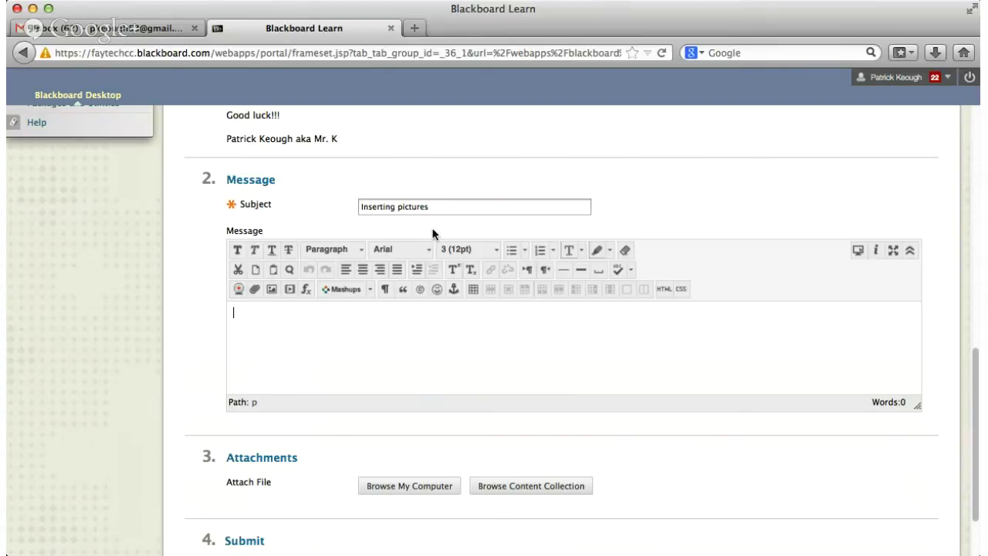
click(271, 289)
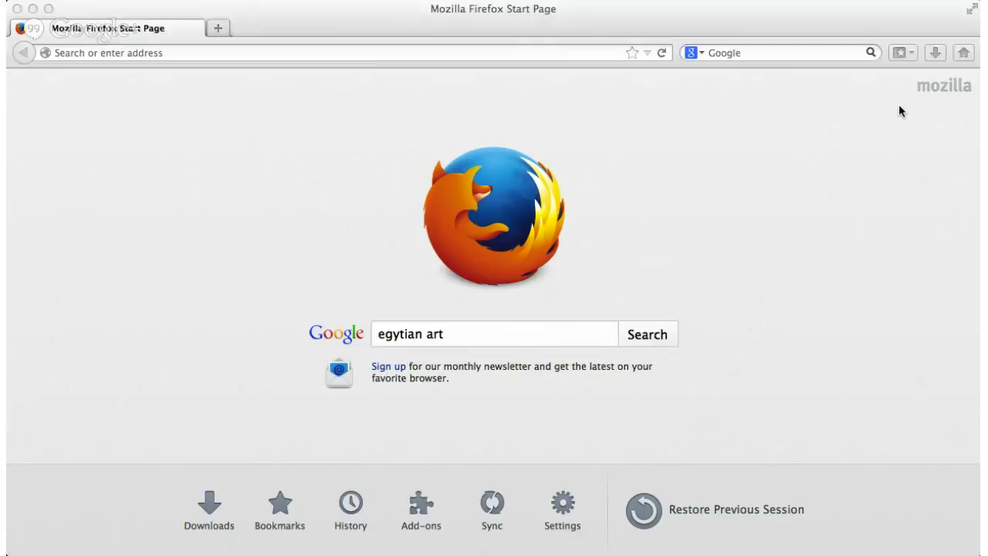
Run a Google search for "egyptian art" and show the image results
click(656, 336)
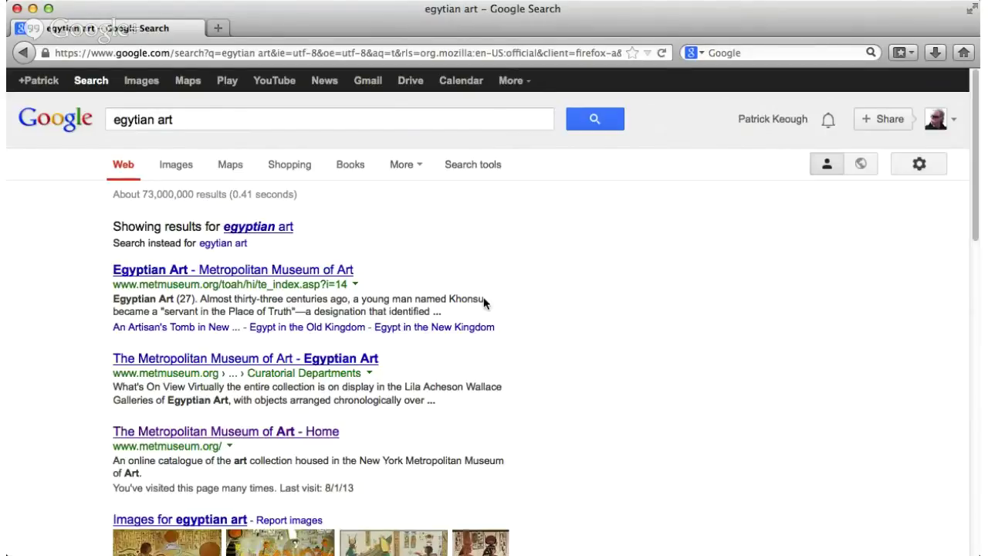
click(286, 230)
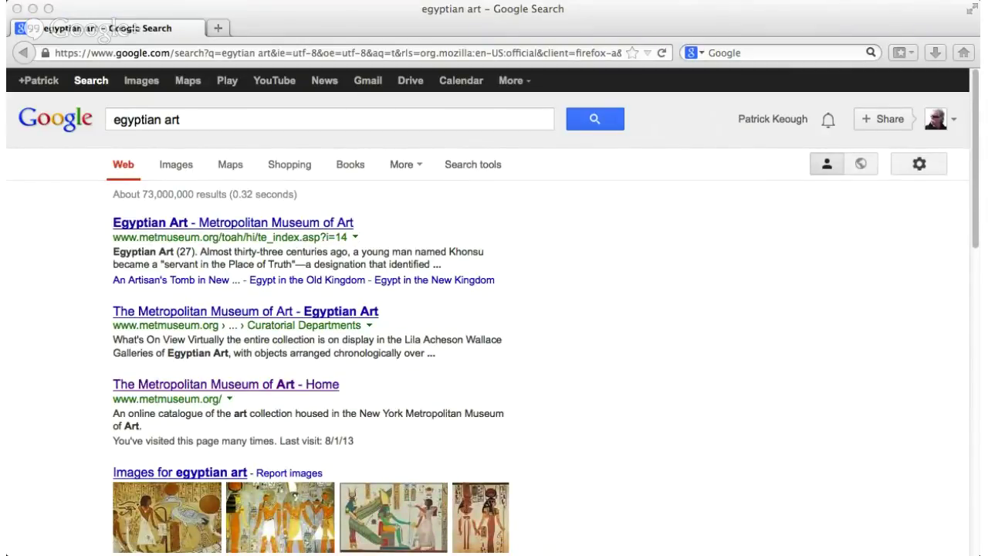
click(899, 19)
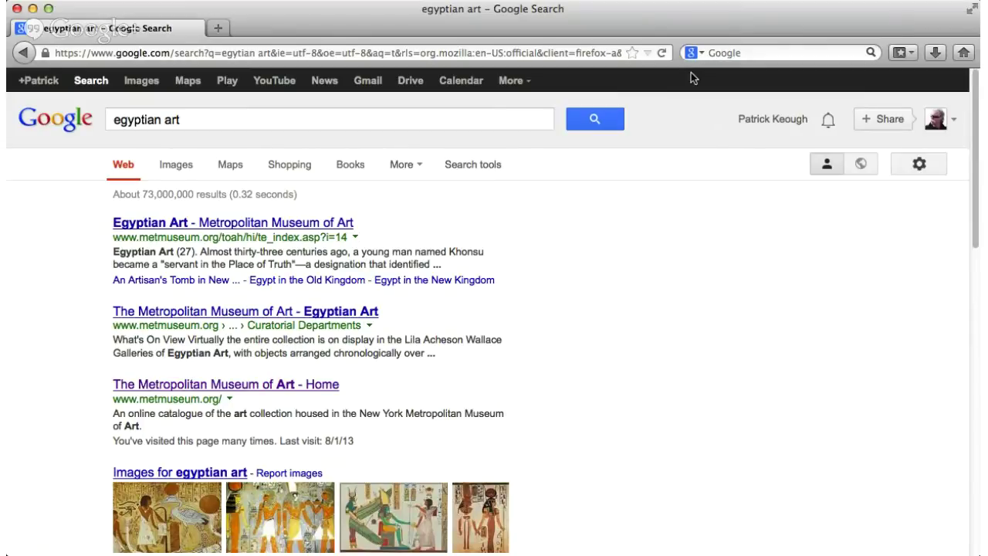
click(182, 171)
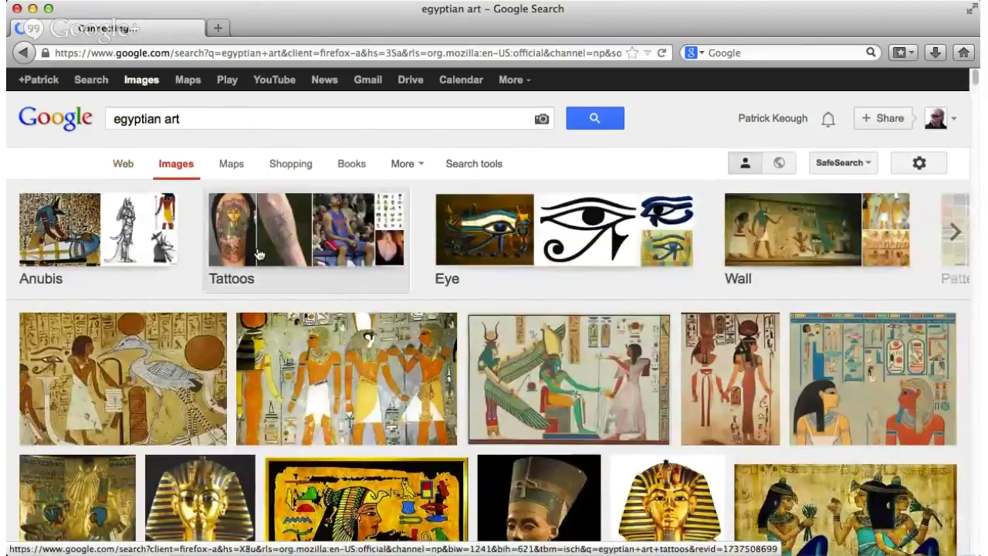
Browse the Egyptian art image results for a picture suitable for the post
scroll(309, 309, down, 1)
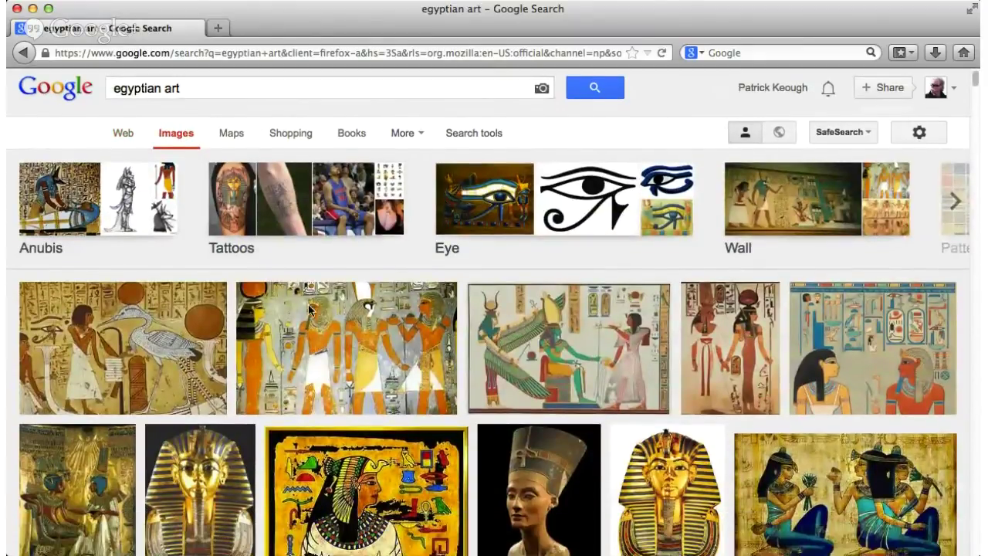
scroll(310, 310, down, 3)
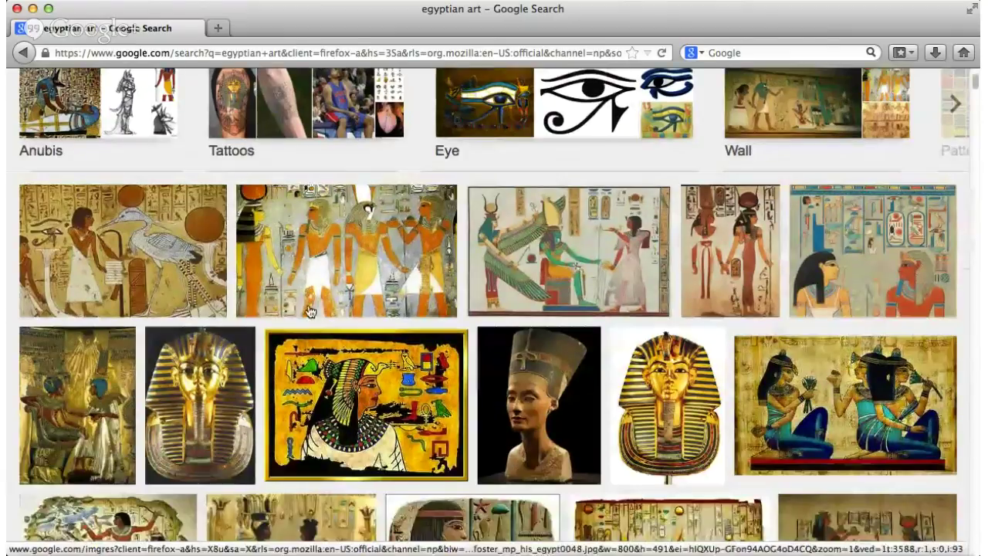
scroll(310, 310, down, 2)
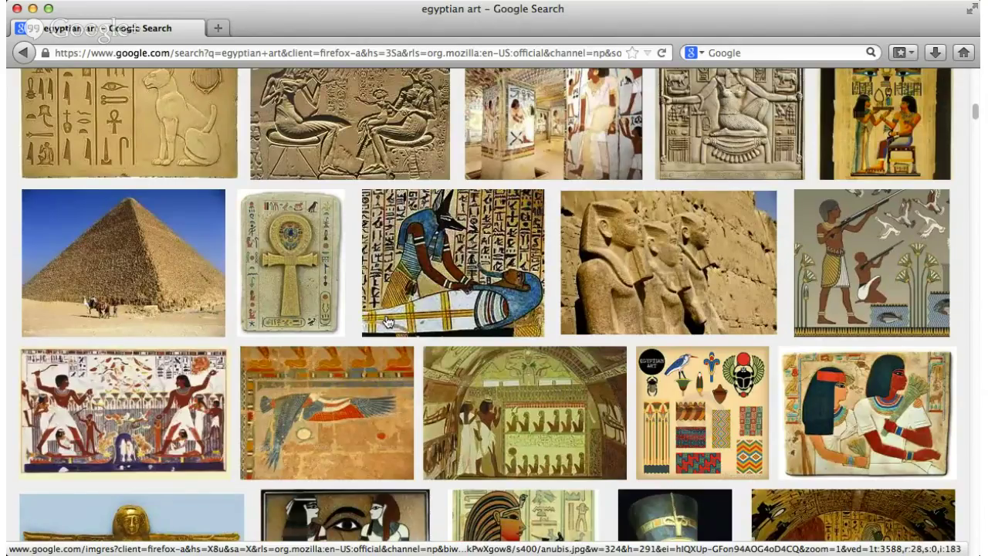
scroll(387, 321, down, 4)
scroll(387, 322, up, 4)
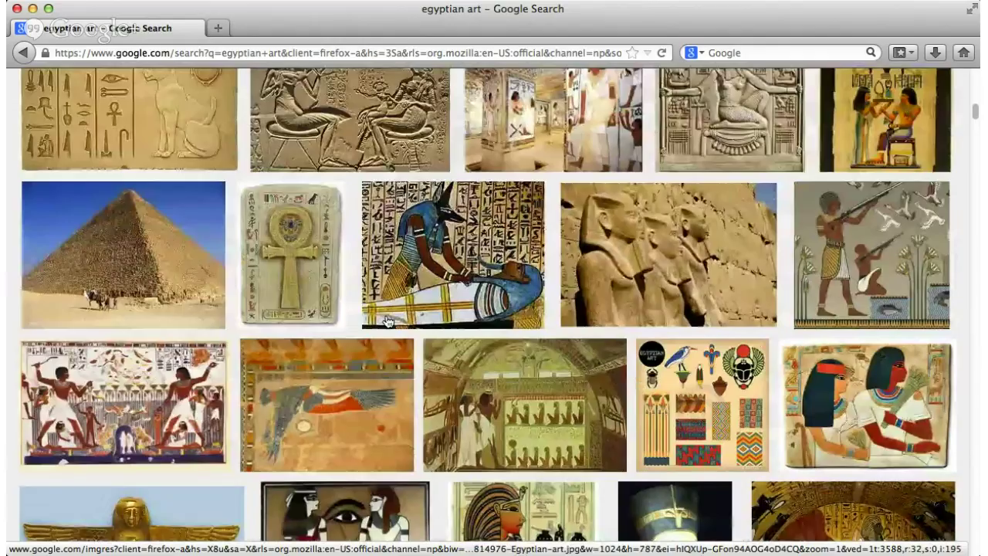
scroll(388, 321, up, 3)
scroll(388, 322, up, 5)
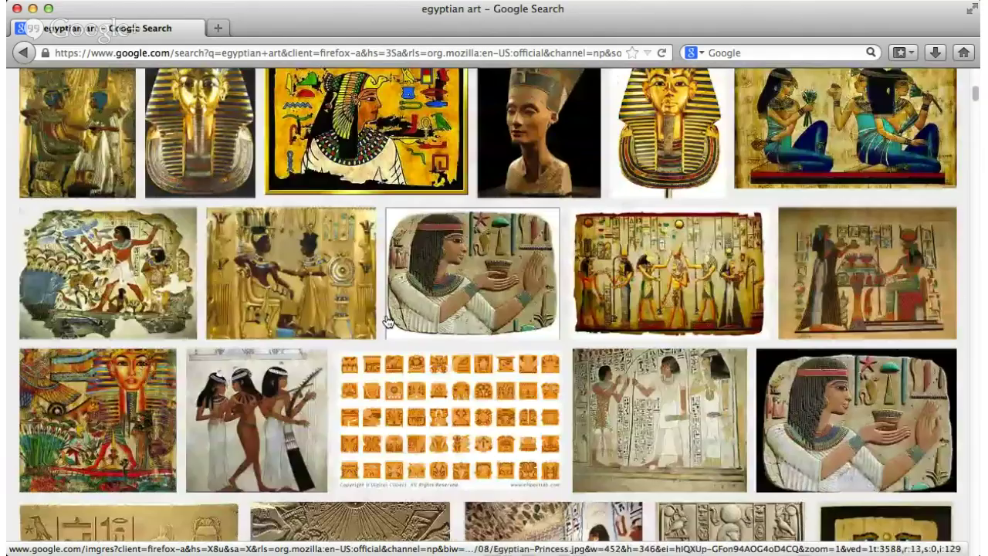
scroll(388, 321, up, 4)
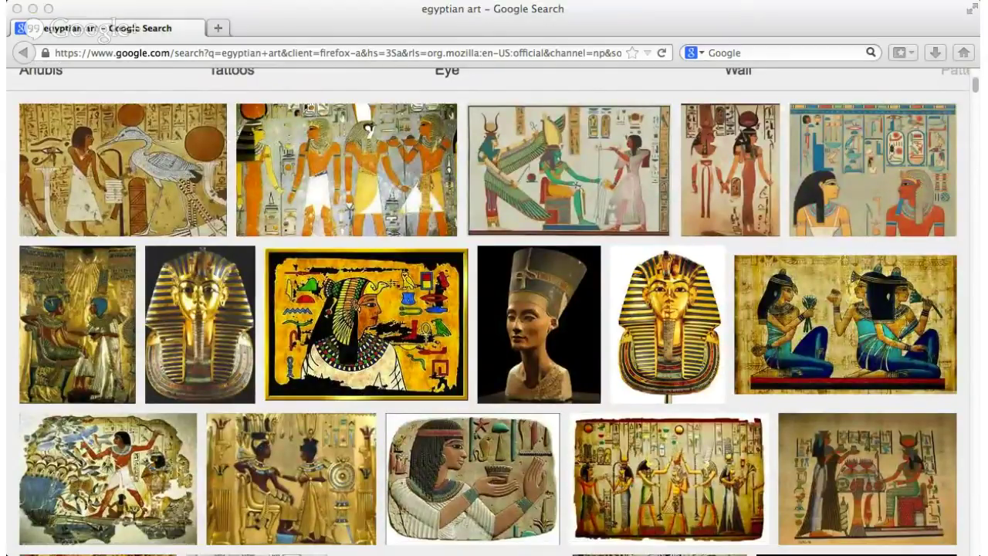
click(912, 35)
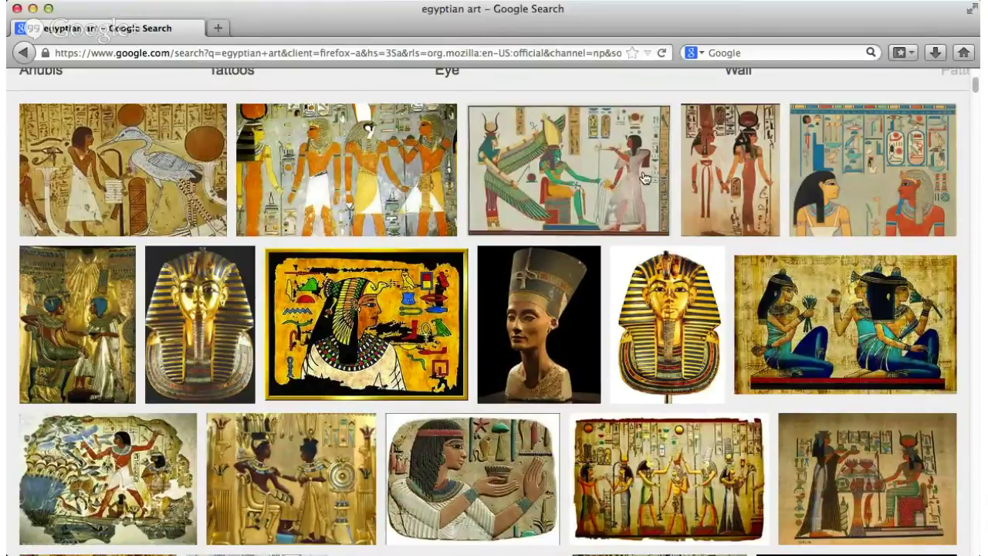
Open the original of the gold-framed Egyptian profile image from personal.psu.edu and select its full web address
click(399, 323)
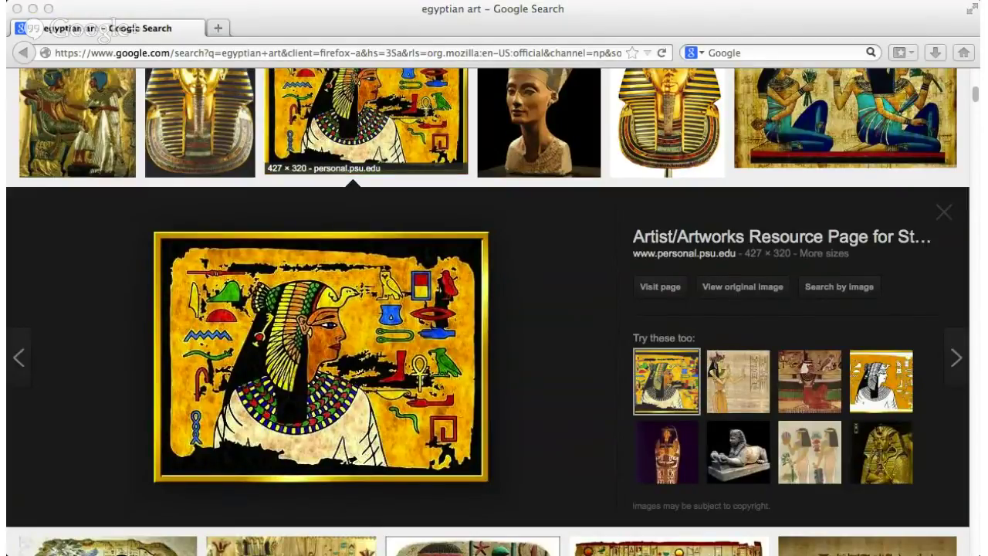
click(932, 13)
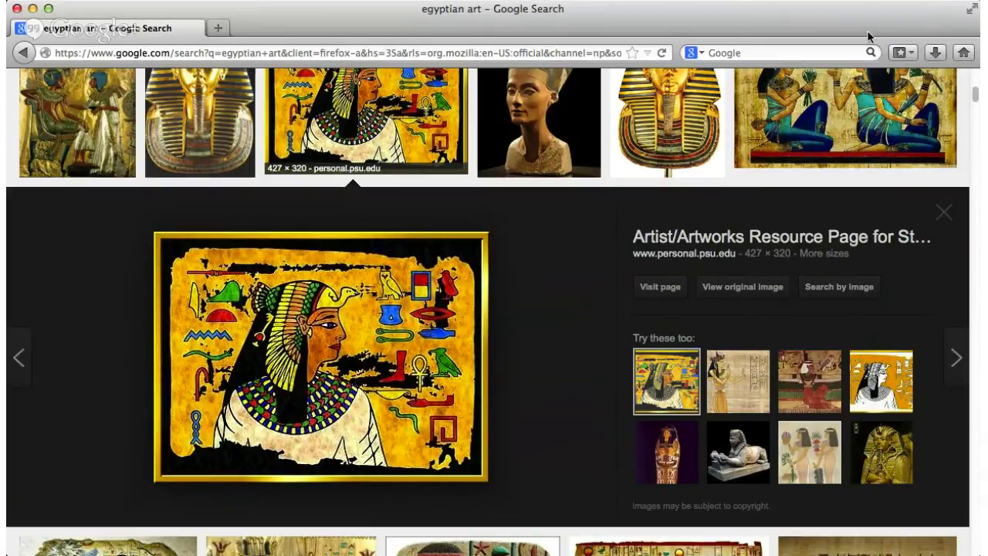
click(746, 287)
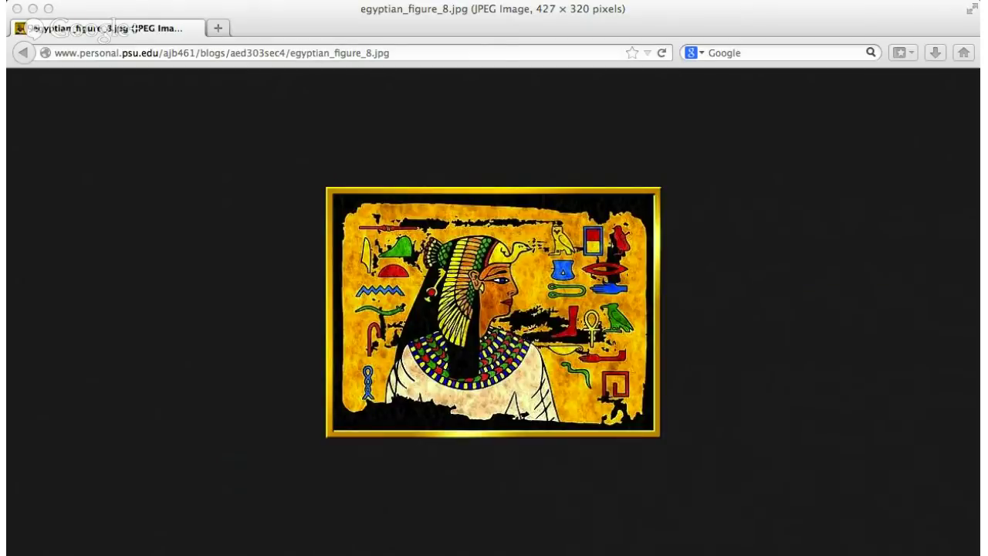
click(935, 14)
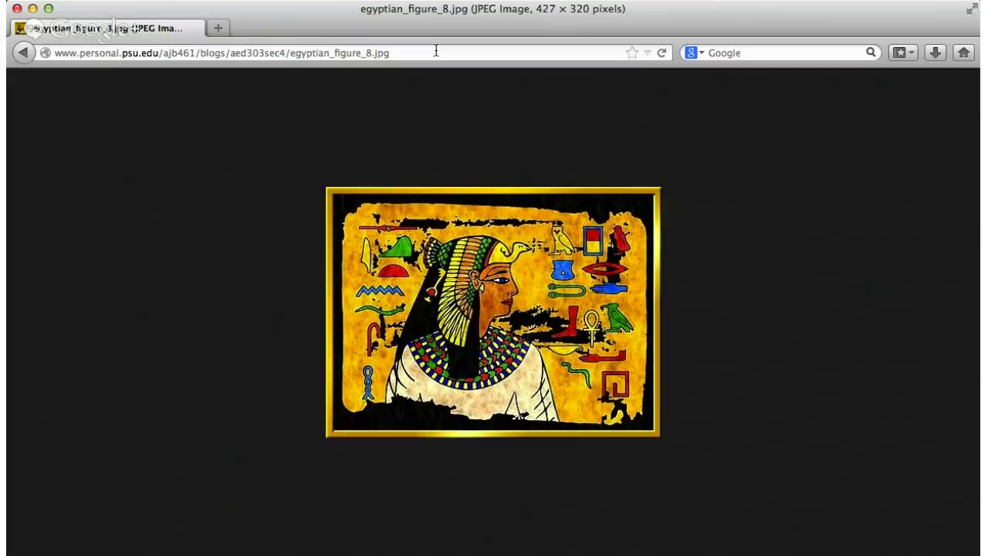
drag(436, 51, 44, 48)
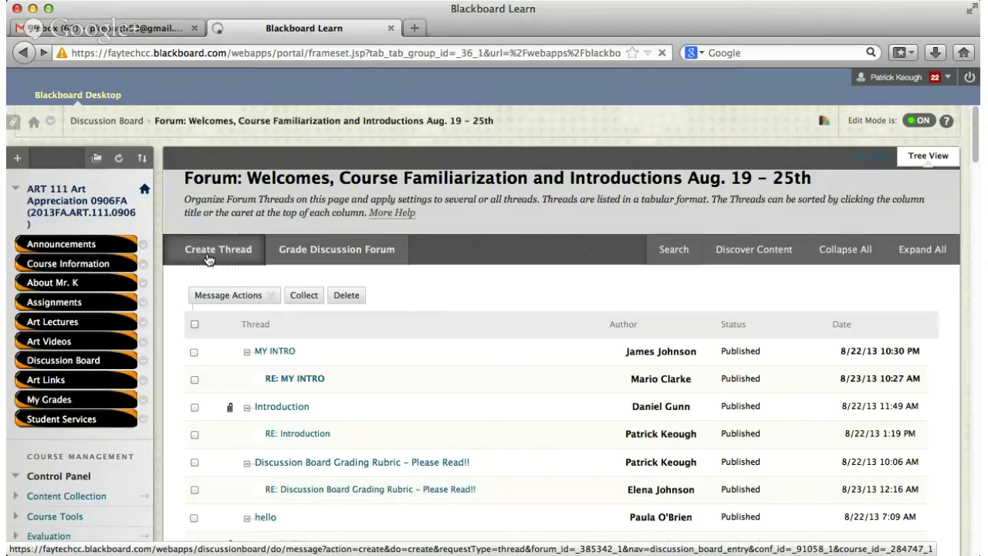
Create a new thread in the Blackboard forum and scale down the Egyptian picture in its message, keeping its proportions
click(21, 263)
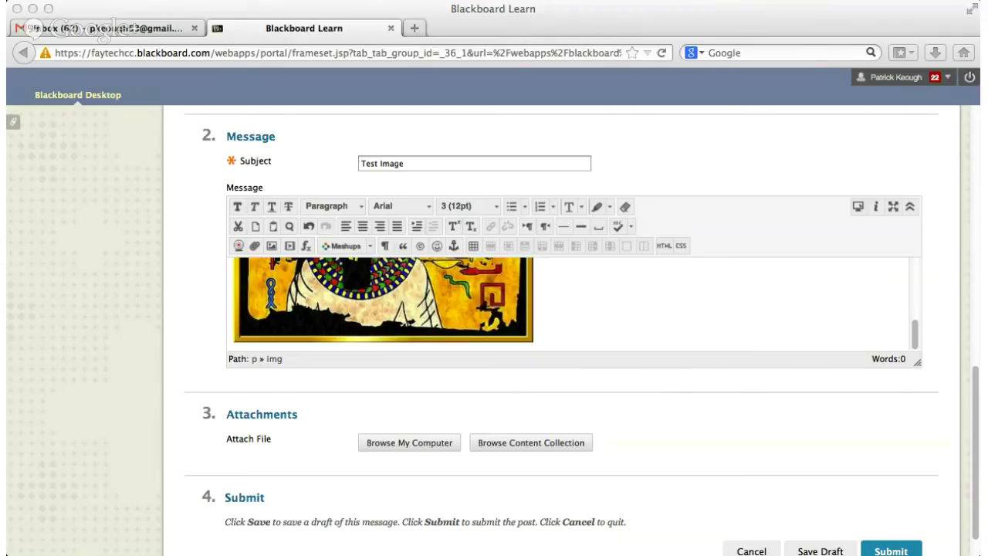
click(521, 334)
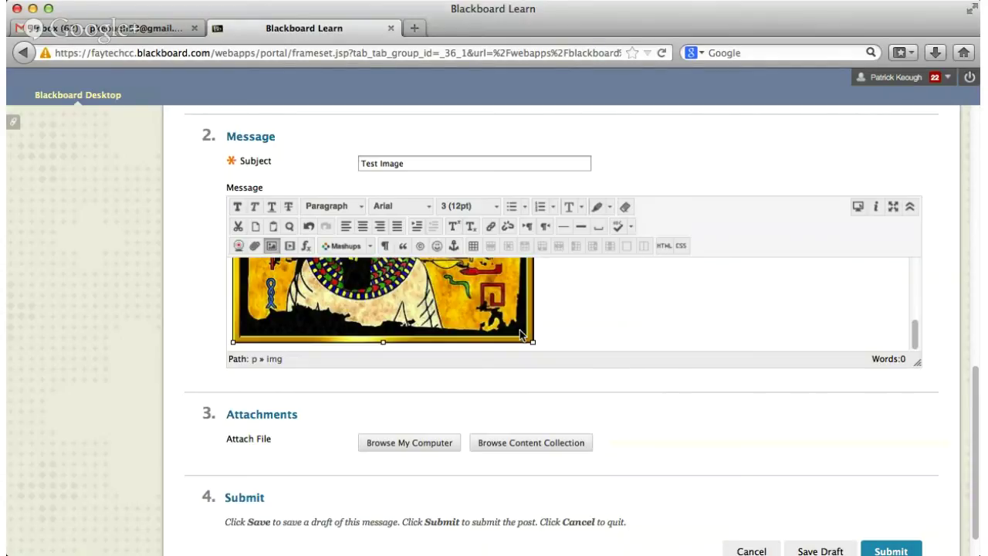
drag(532, 341, 477, 301)
Add the caption "Egyptian Tomp Painting" directly after the picture in the message
scroll(498, 314, down, 2)
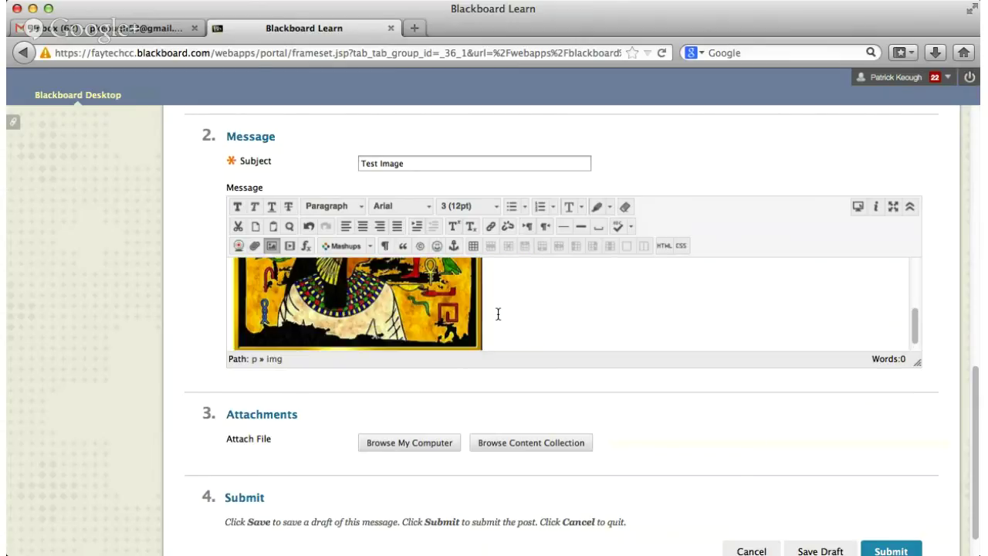
scroll(498, 313, down, 1)
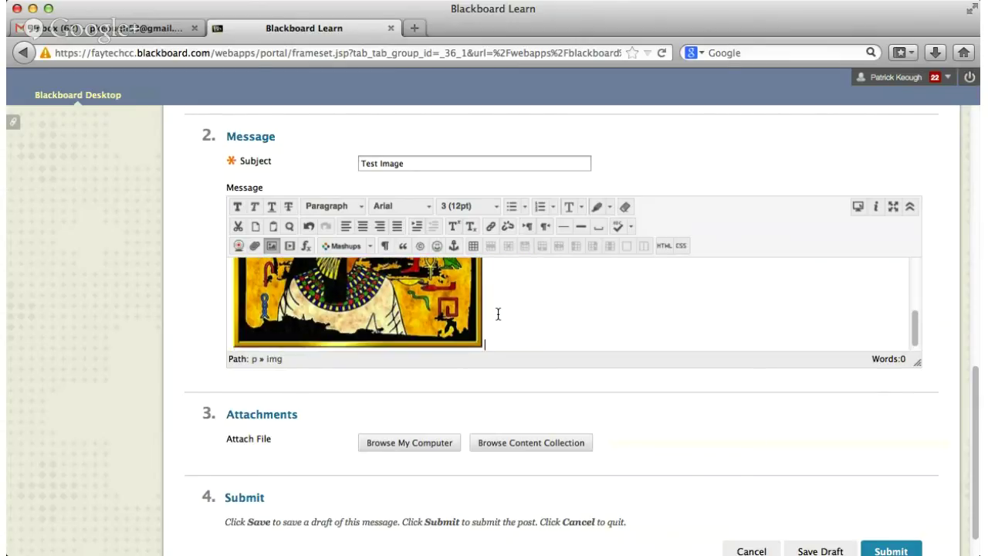
text(Egytian)
key(BackSpace)
key(BackSpace)
key(BackSpace)
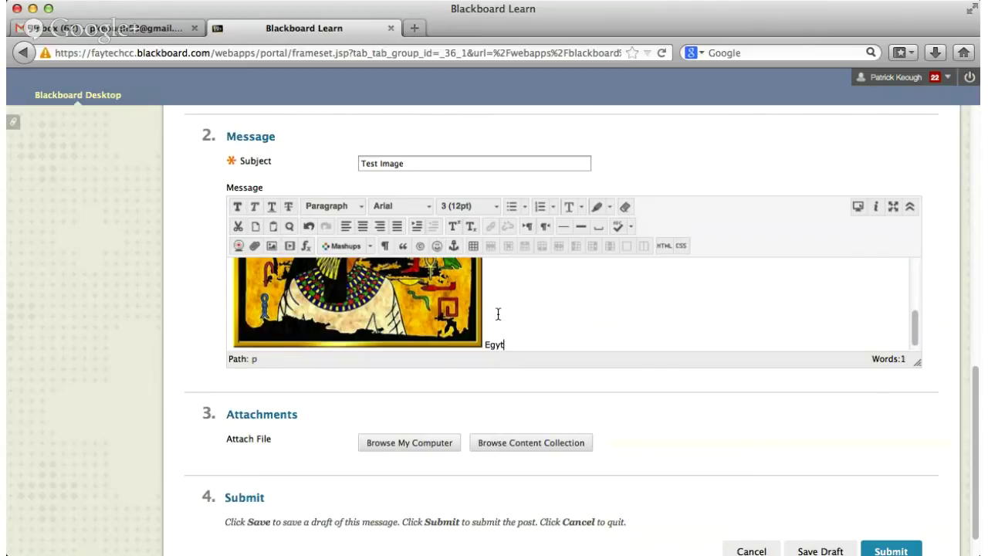
key(BackSpace)
text(ptian Tomp Painting)
Submit the post and open the "Test Image" thread from the forum list
scroll(551, 361, down, 1)
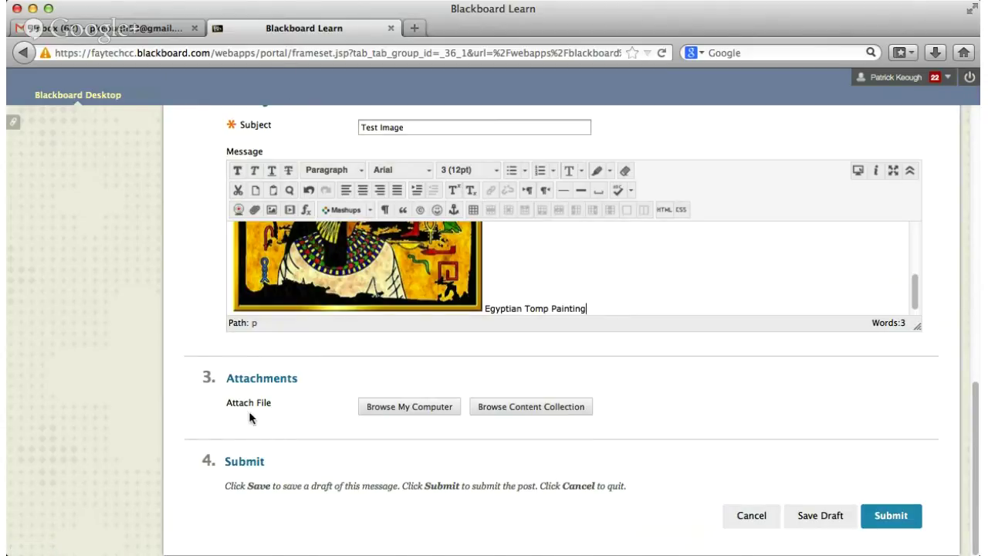
click(887, 517)
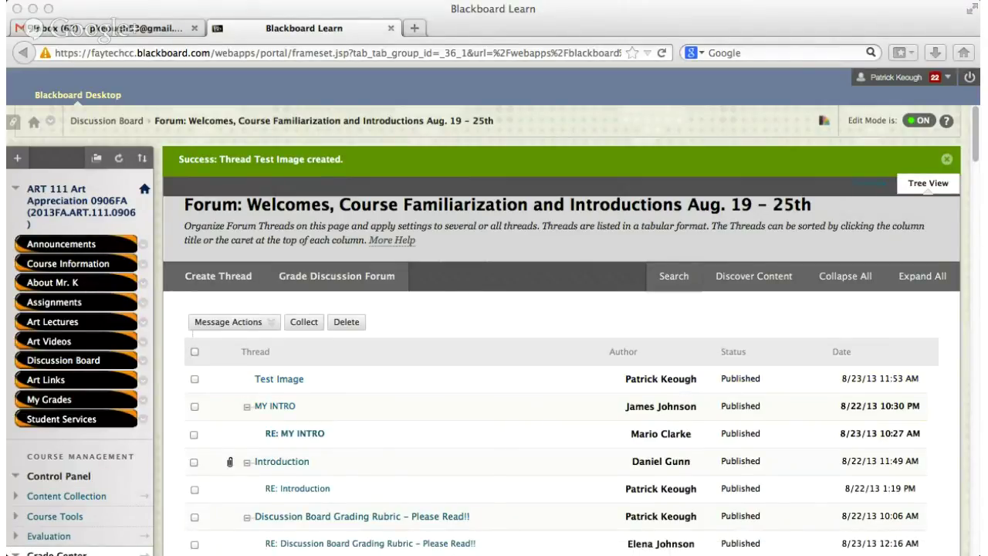
click(430, 342)
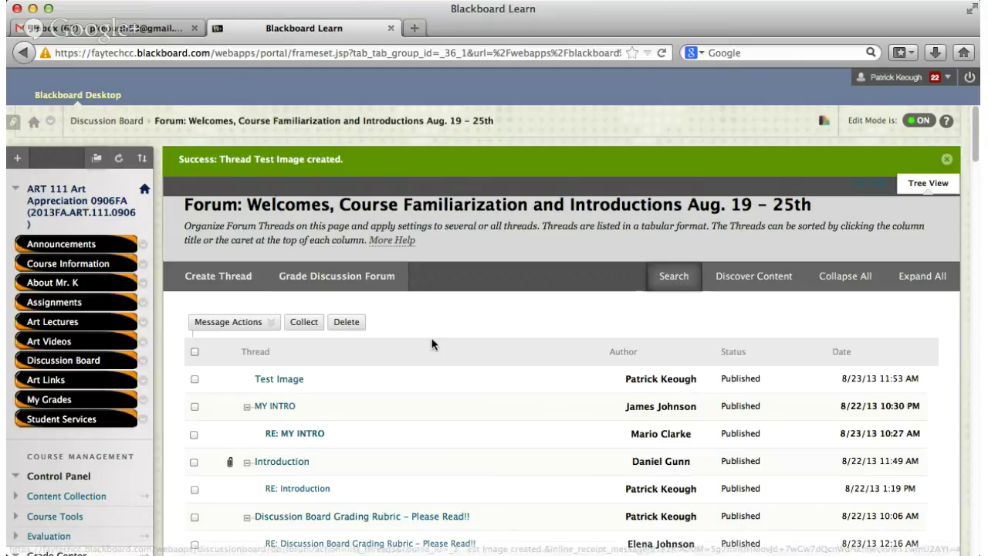
click(294, 378)
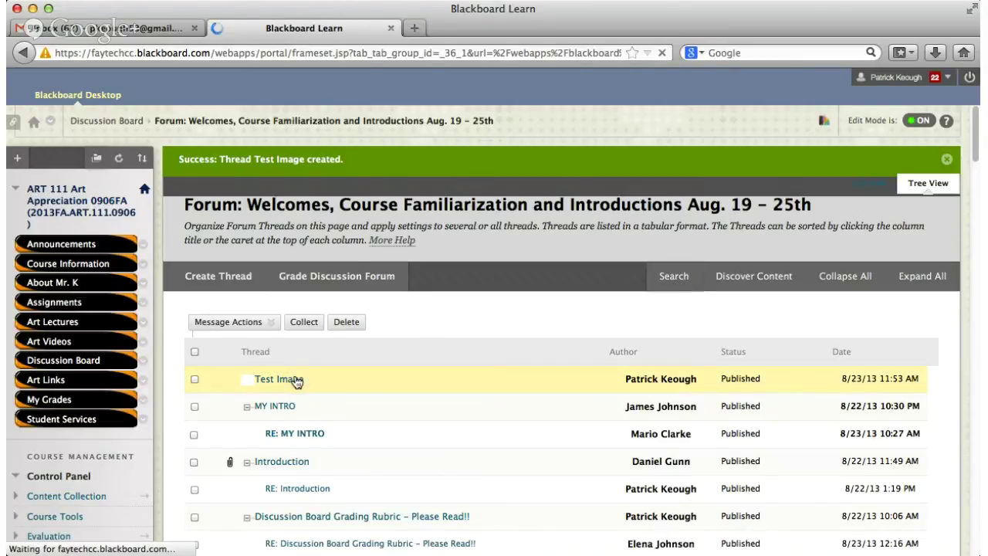